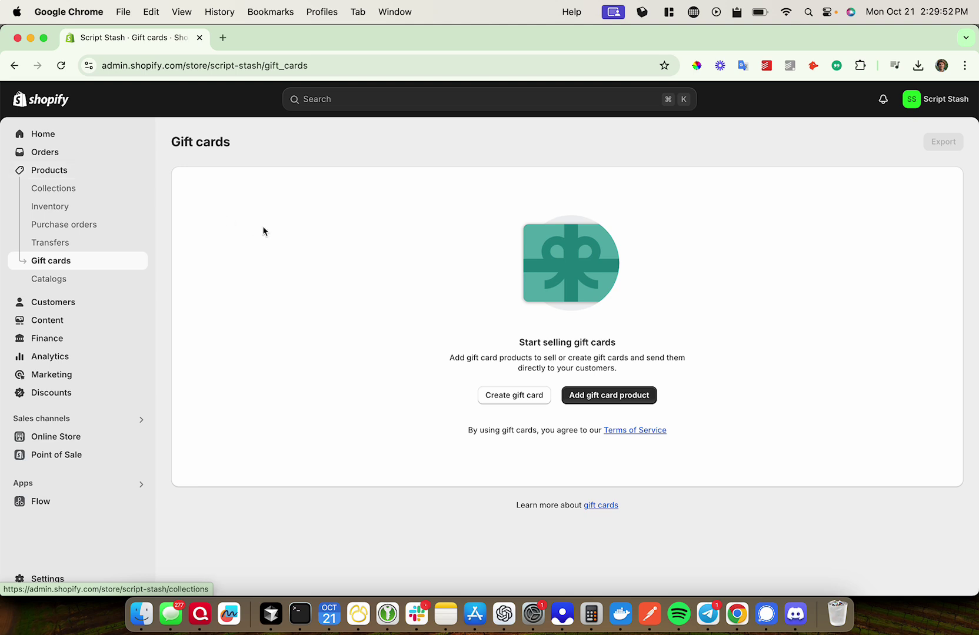
- Go to Gift cards, start a single gift card, then return to the overview
left_click(74, 172)
left_click(60, 262)
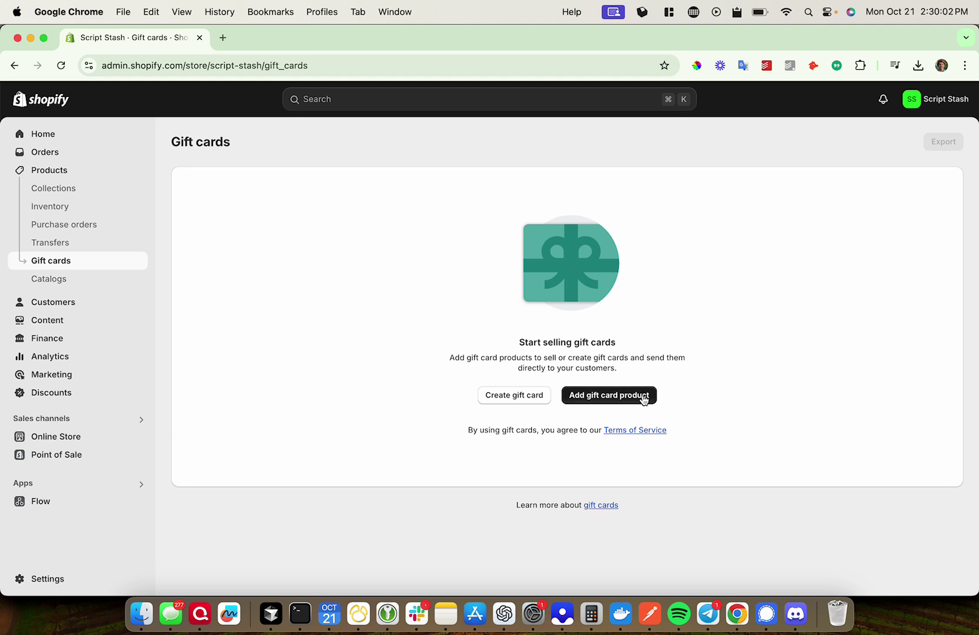
left_click(506, 396)
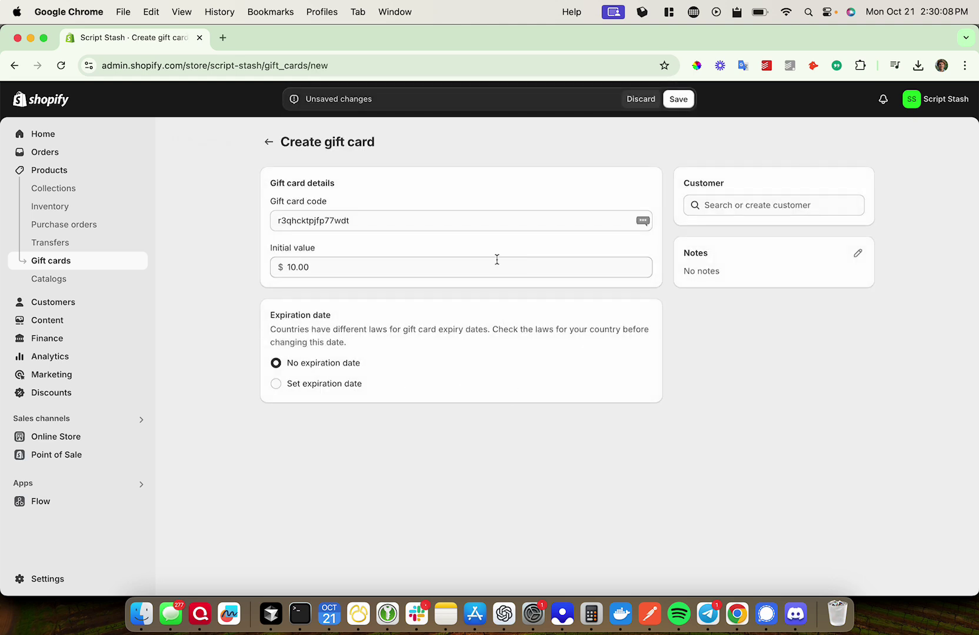
left_click(269, 143)
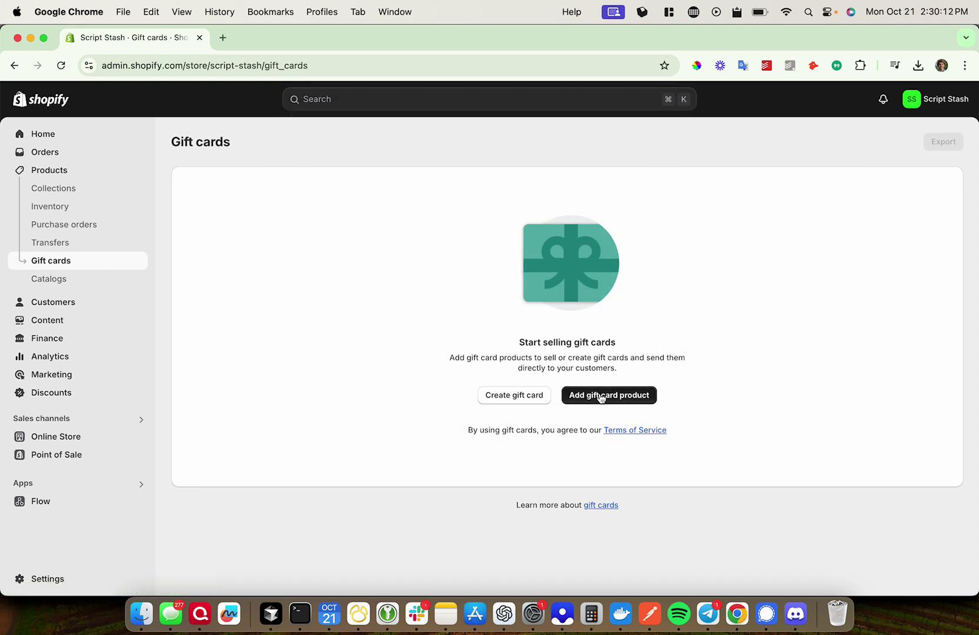
- Start a new gift card product and enter the title 'Script stash gift card'
left_click(630, 396)
left_click(445, 199)
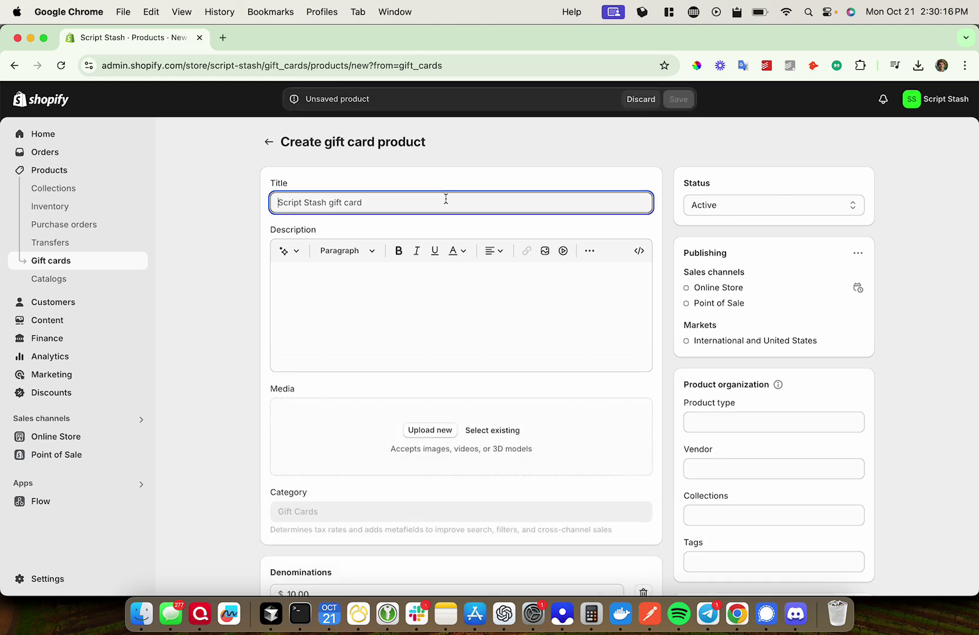
type("SCrip")
key("BackSpace")
key("BackSpace")
key("BackSpace")
key("BackSpace")
type("cript stash gift card")
- Generate an AI product description from the keywords 'gift card' and keep it
left_click(288, 250)
type("gird")
left_click(520, 363)
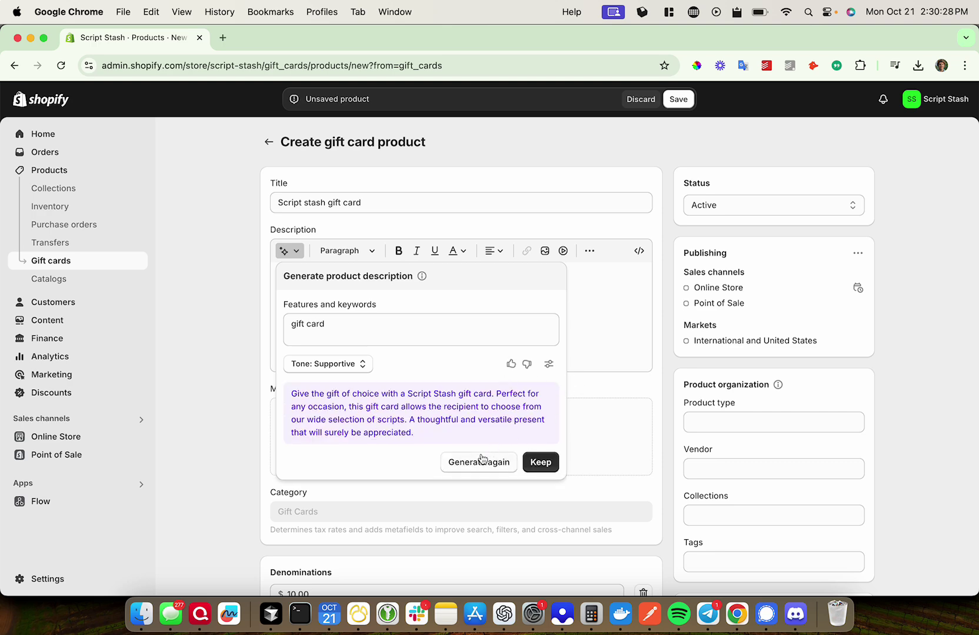
left_click(540, 460)
scroll(544, 394, "down", 5)
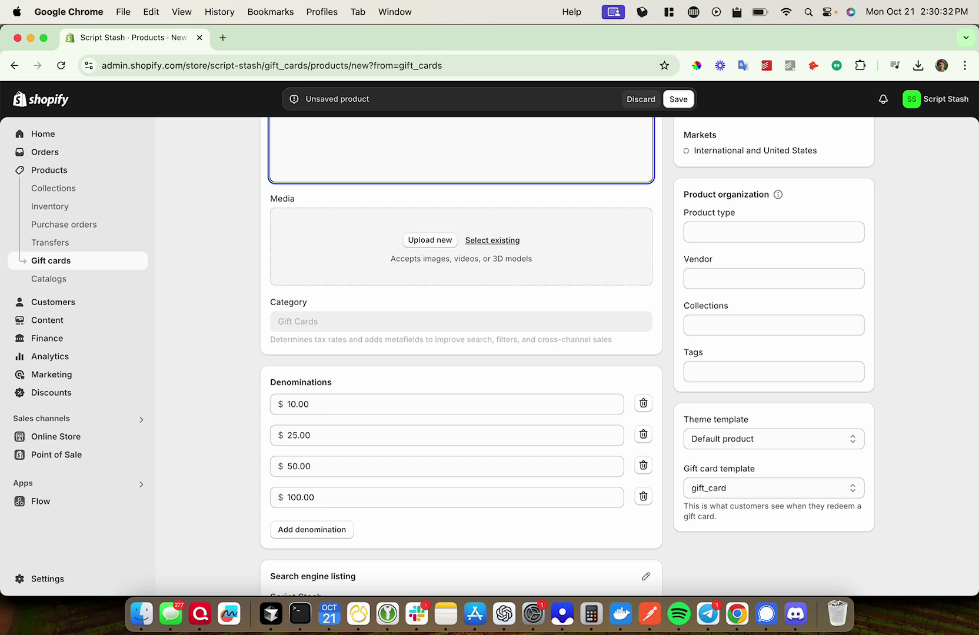
scroll(515, 392, "down", 2)
scroll(515, 392, "down", 2)
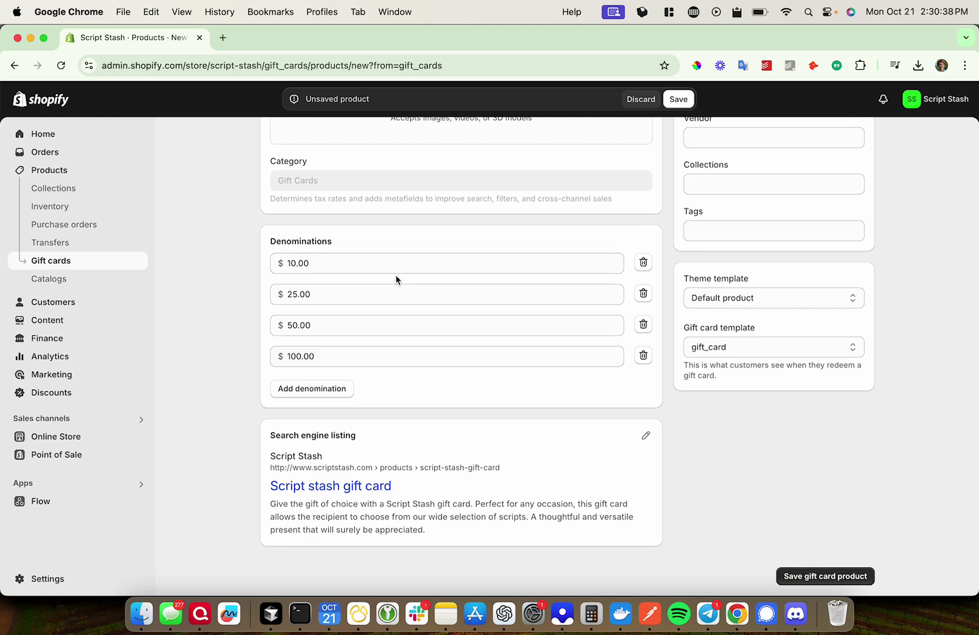
scroll(633, 327, "up", 10)
scroll(859, 326, "down", 4)
scroll(858, 322, "down", 5)
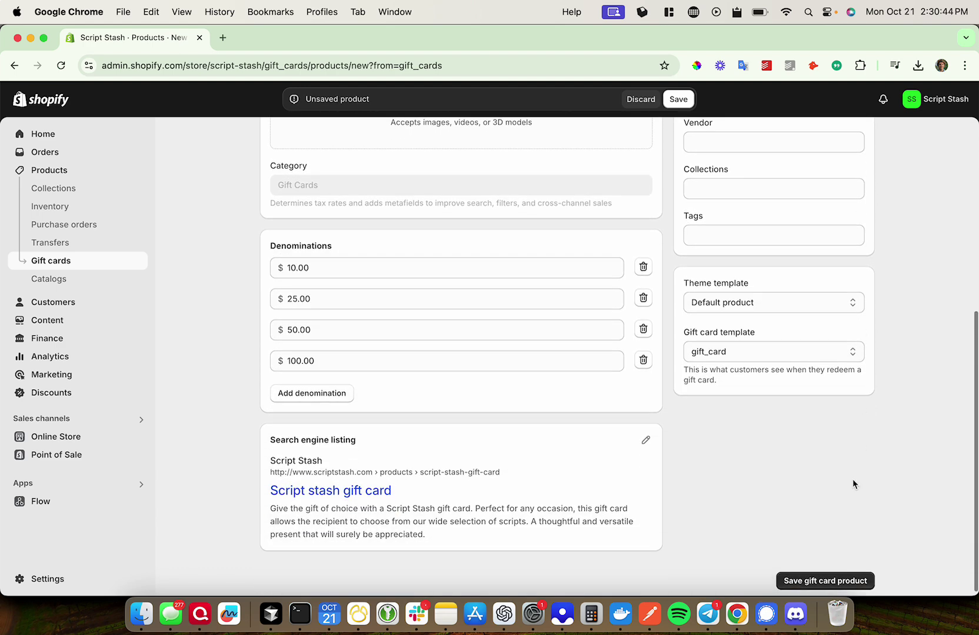
- Save the Script stash gift card product with its $10, $25, $50 and $100 denominations
left_click(821, 578)
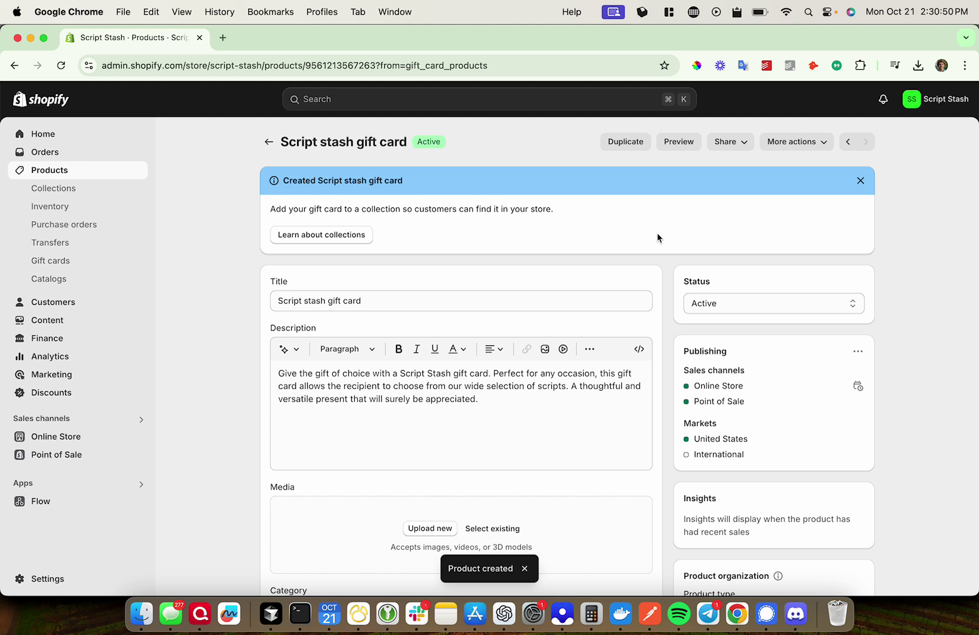
- Preview the Script stash gift card page on the storefront
left_click(675, 143)
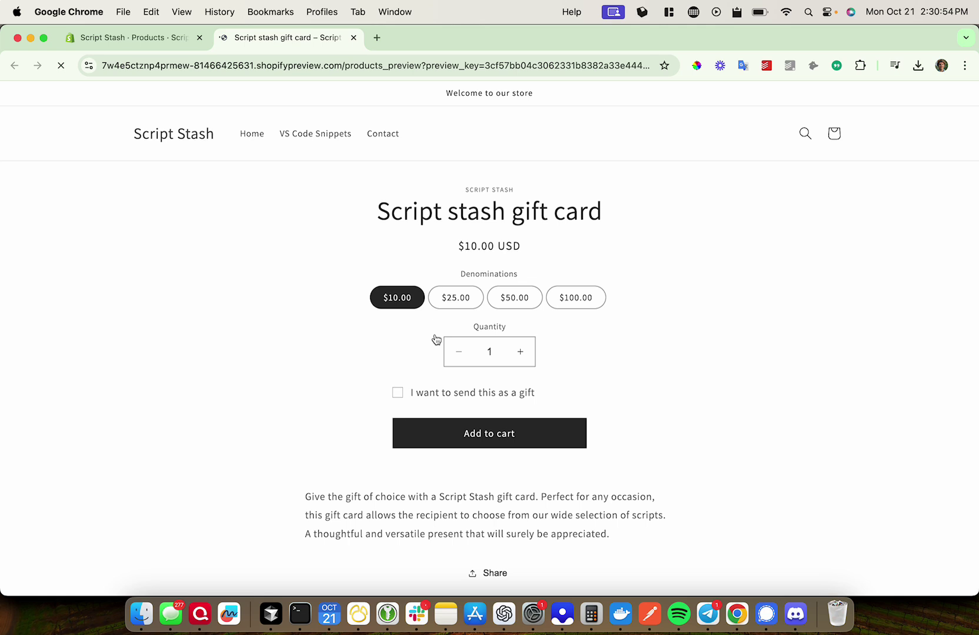
scroll(518, 361, "down", 2)
scroll(519, 361, "down", 2)
scroll(520, 363, "up", 4)
scroll(581, 269, "down", 1)
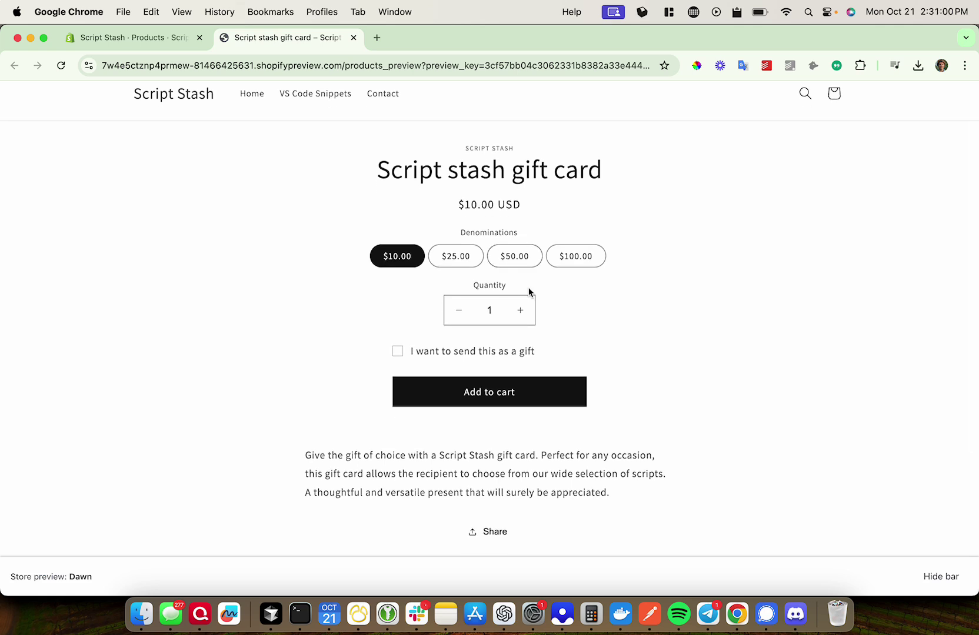
scroll(528, 303, "up", 1)
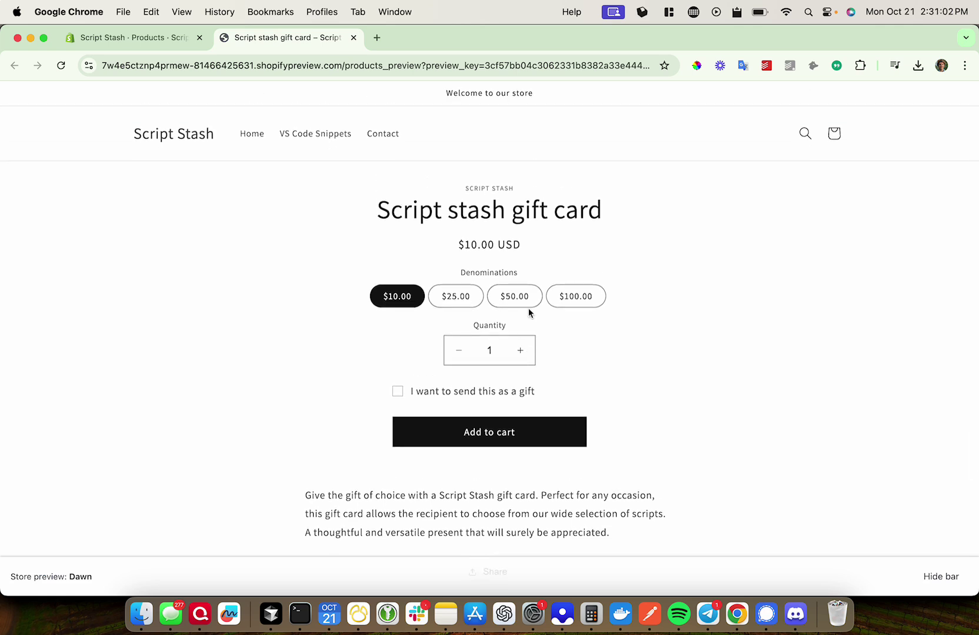